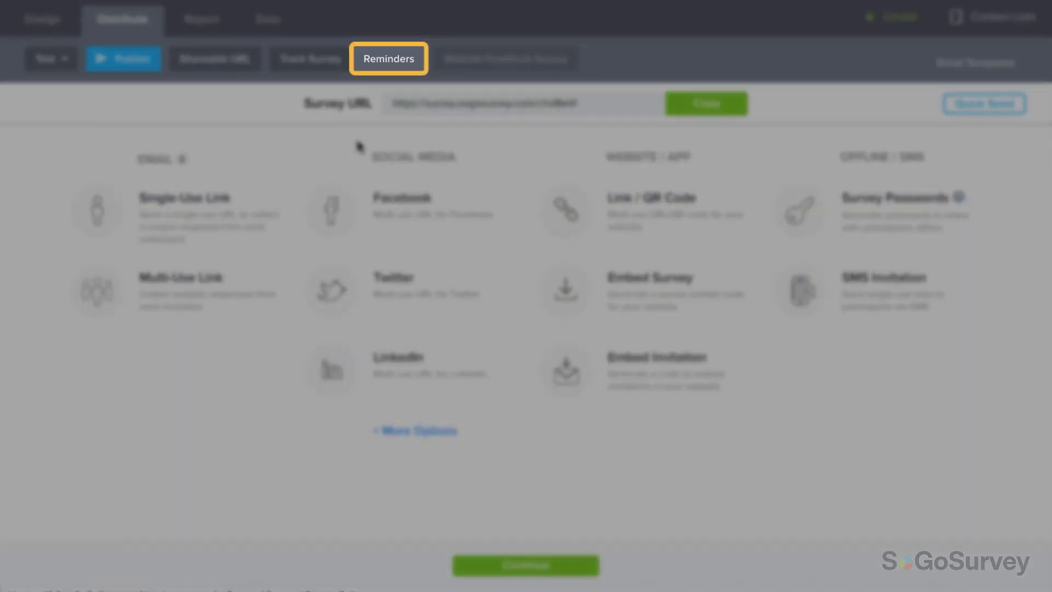
{"action": "left_click", "coordinate": [380, 58]}
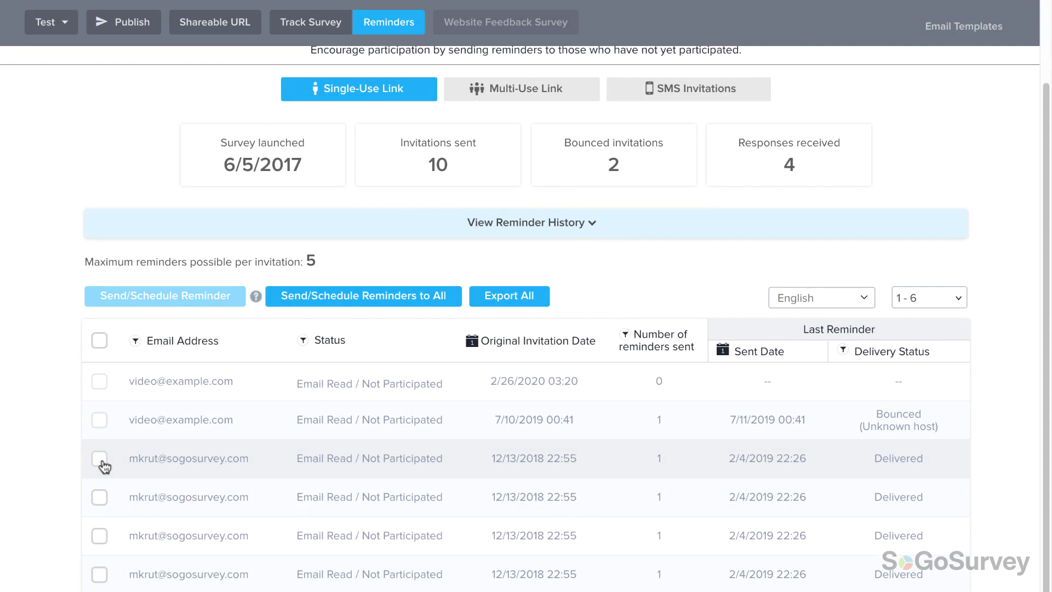
Select the three 12/13/2018 invitations and leave the Email Address filter unchanged.
{"action": "left_click", "coordinate": [100, 458]}
{"action": "left_click", "coordinate": [100, 497]}
{"action": "left_click", "coordinate": [100, 535]}
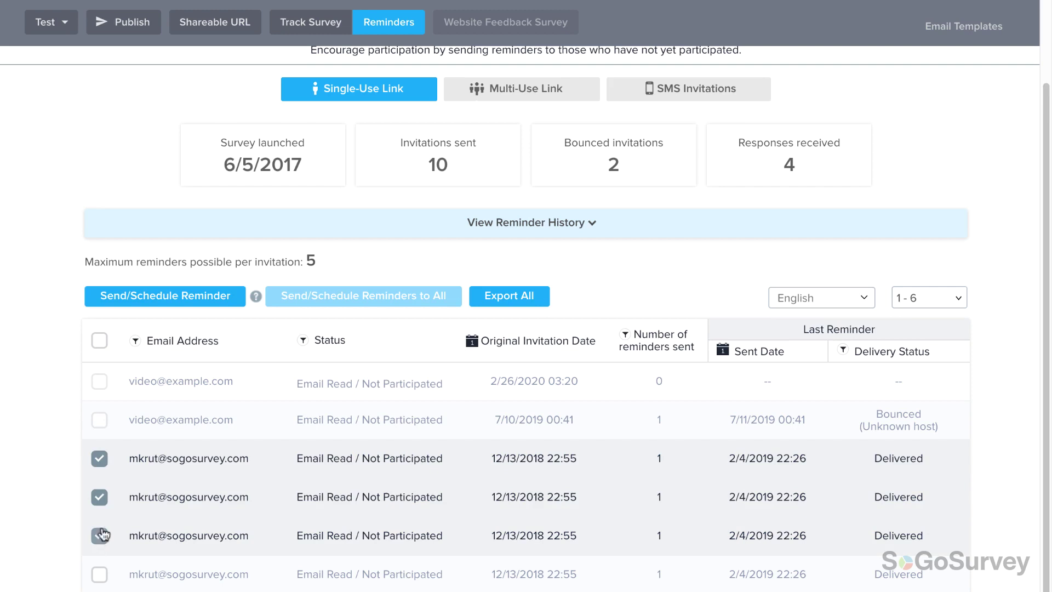
{"action": "left_click", "coordinate": [135, 340]}
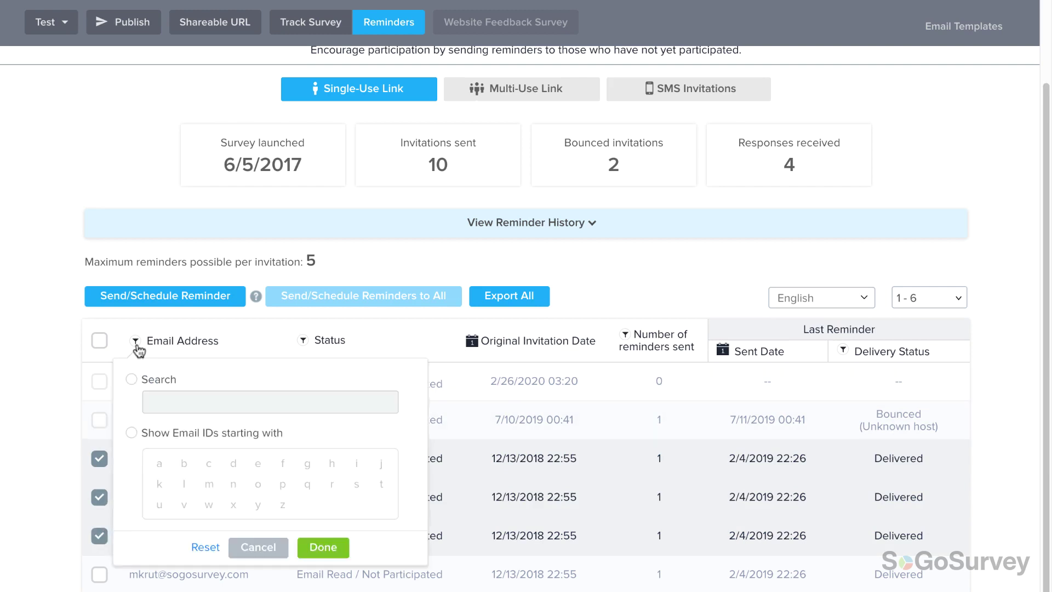
{"action": "left_click", "coordinate": [258, 546]}
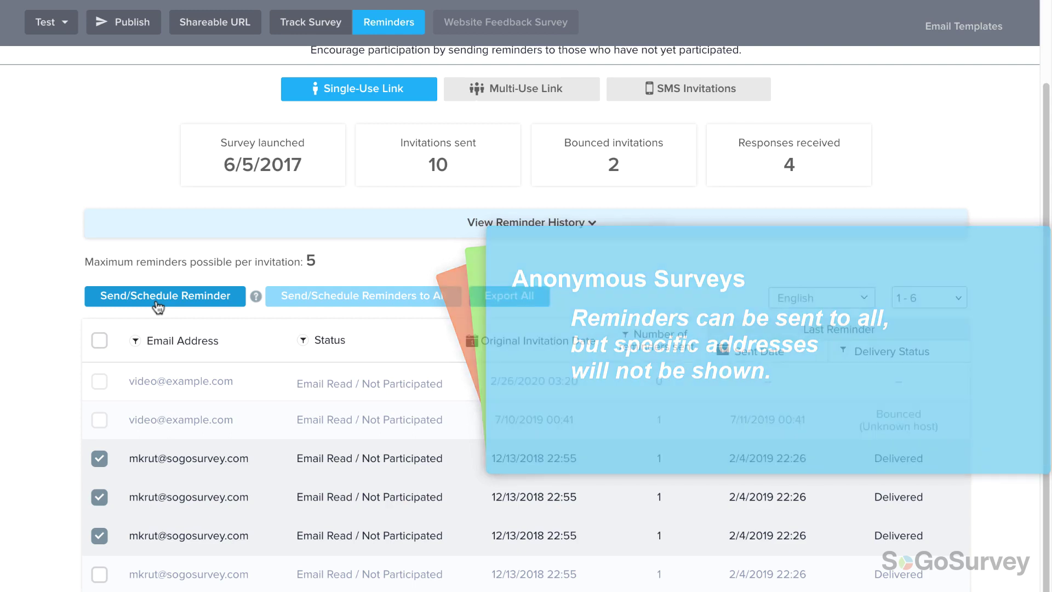
Confirm reminders for the 3 participants and edit the Video Example message.
{"action": "left_click", "coordinate": [156, 298]}
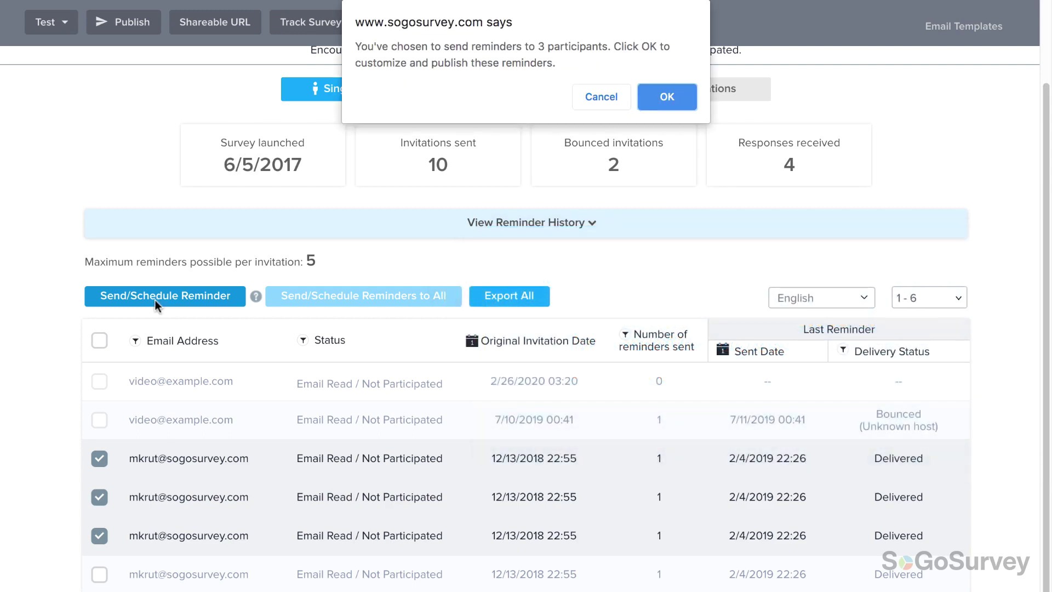
{"action": "left_click", "coordinate": [667, 98]}
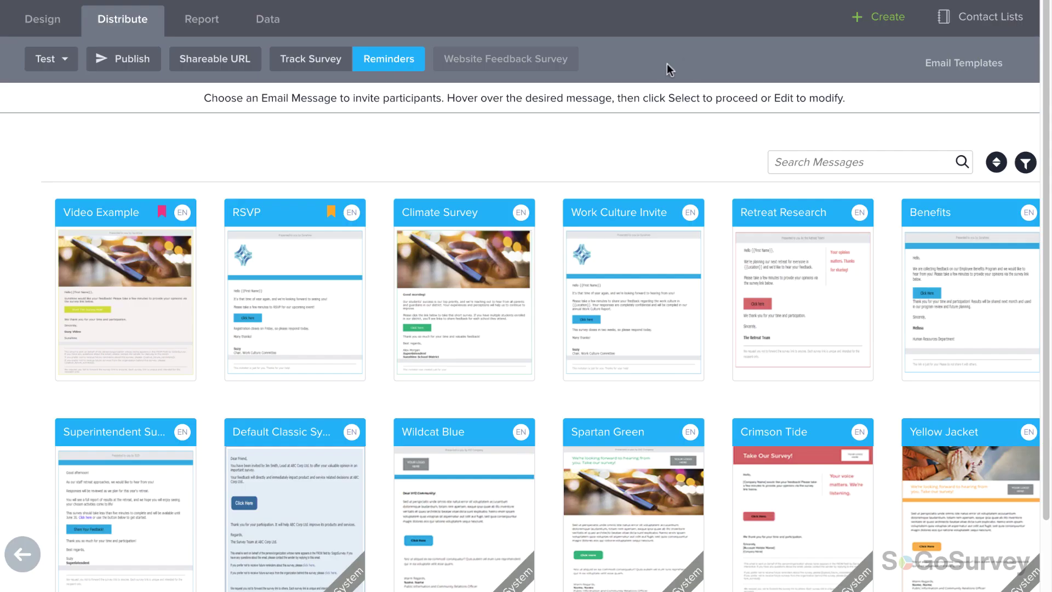
{"action": "mouse_move", "coordinate": [125, 290]}
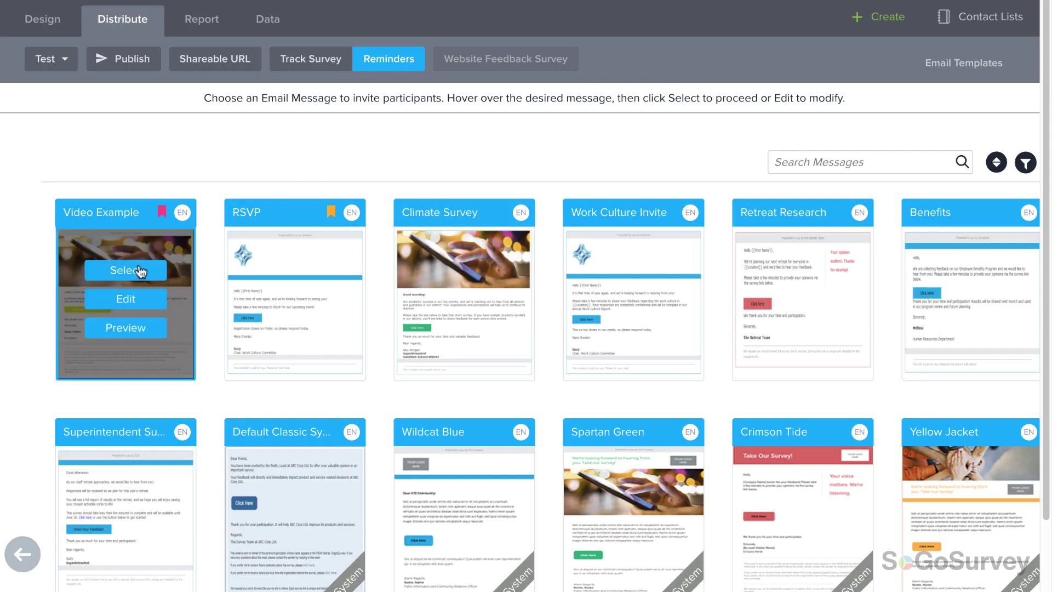
{"action": "left_click", "coordinate": [136, 301]}
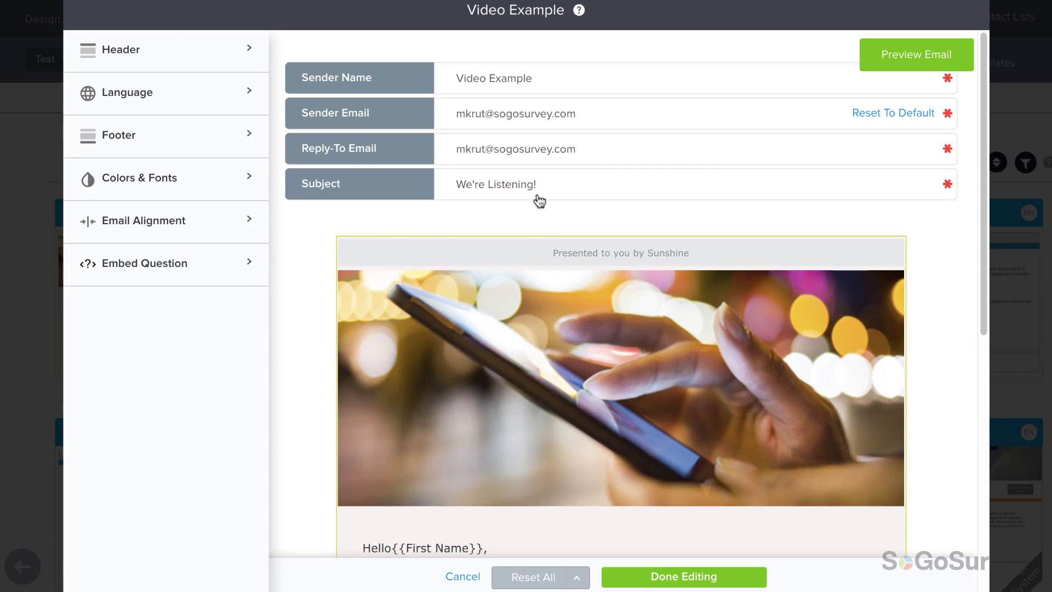
Replace the subject with 'Reminder: Please Take Our Survey' and finish editing.
{"action": "left_click", "coordinate": [566, 184]}
{"action": "key", "text": "ctrl+a"}
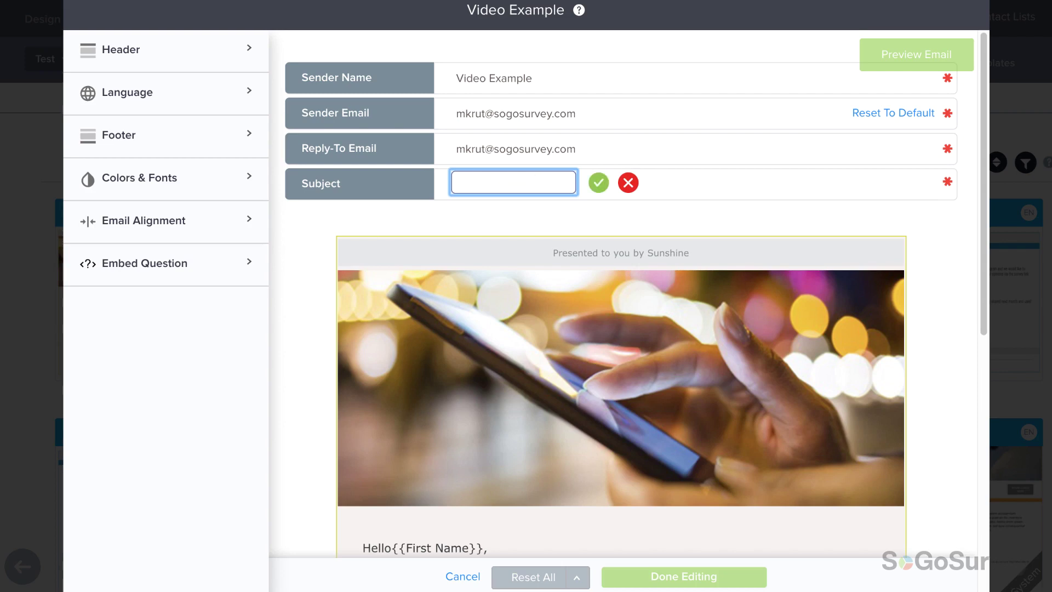
{"action": "type", "text": "Reminder: Please Take Our Survey"}
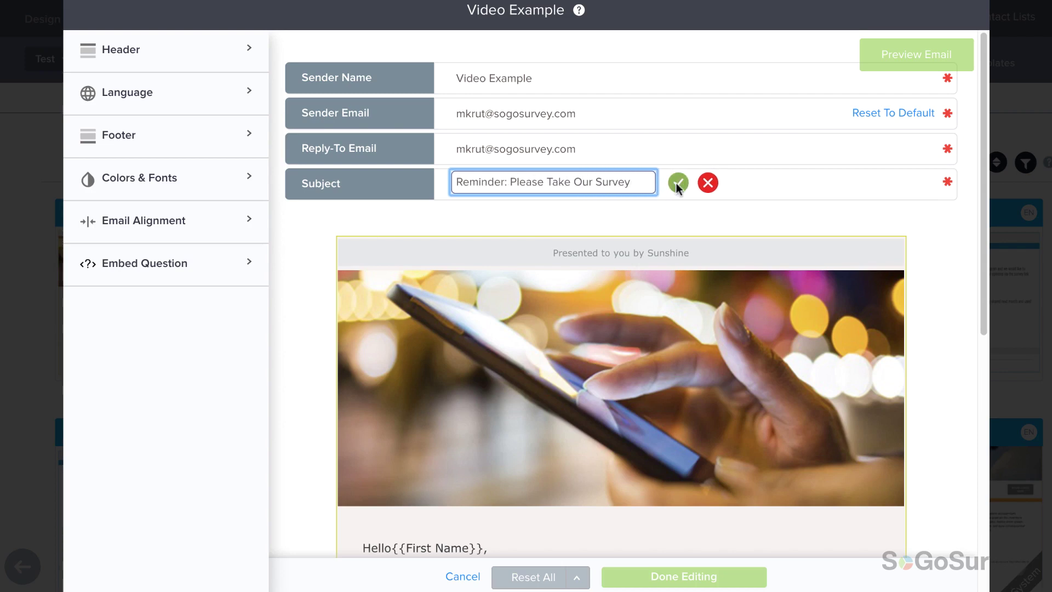
{"action": "left_click", "coordinate": [676, 183]}
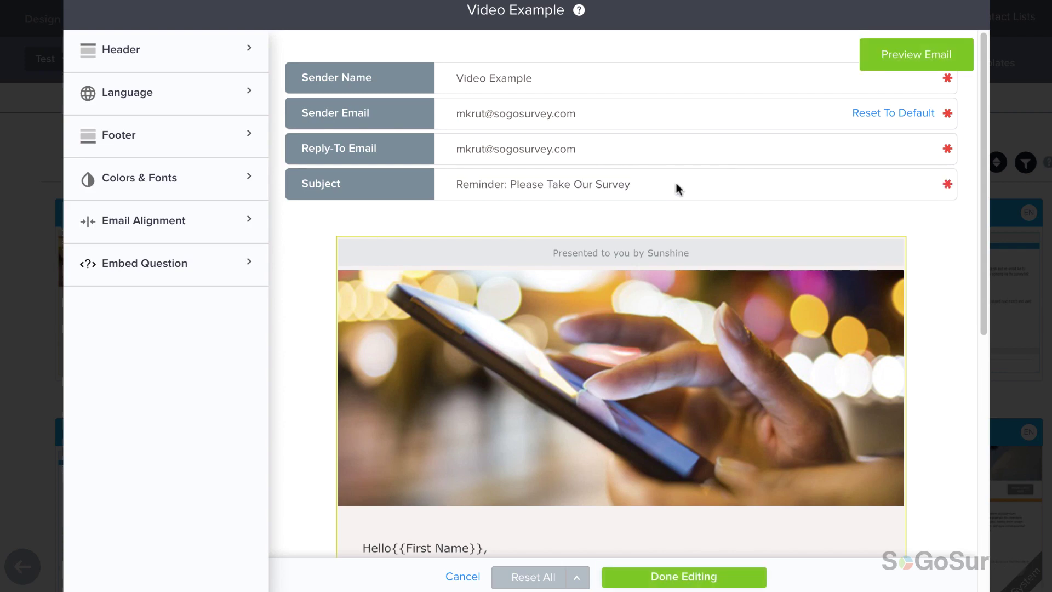
{"action": "left_click", "coordinate": [728, 578]}
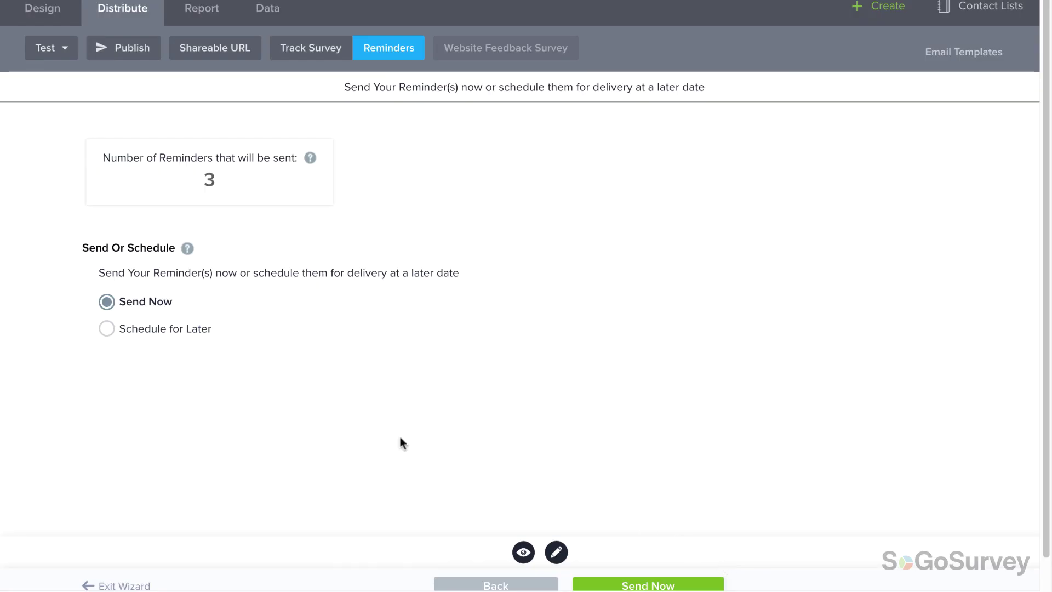
Schedule the three reminders for later delivery, keeping the default date and time.
{"action": "left_click", "coordinate": [185, 330]}
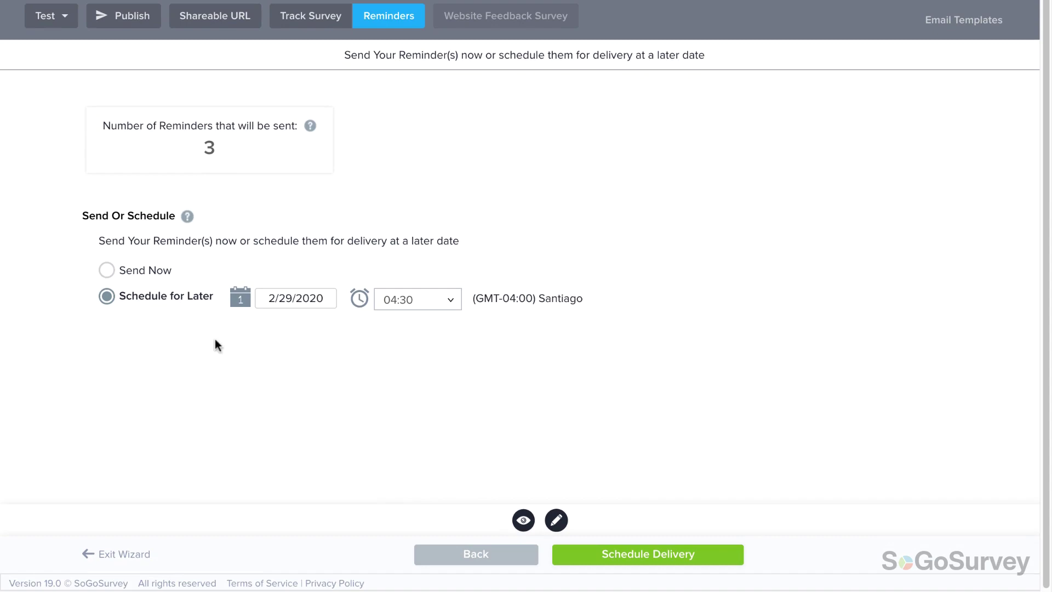
{"action": "left_click", "coordinate": [648, 554]}
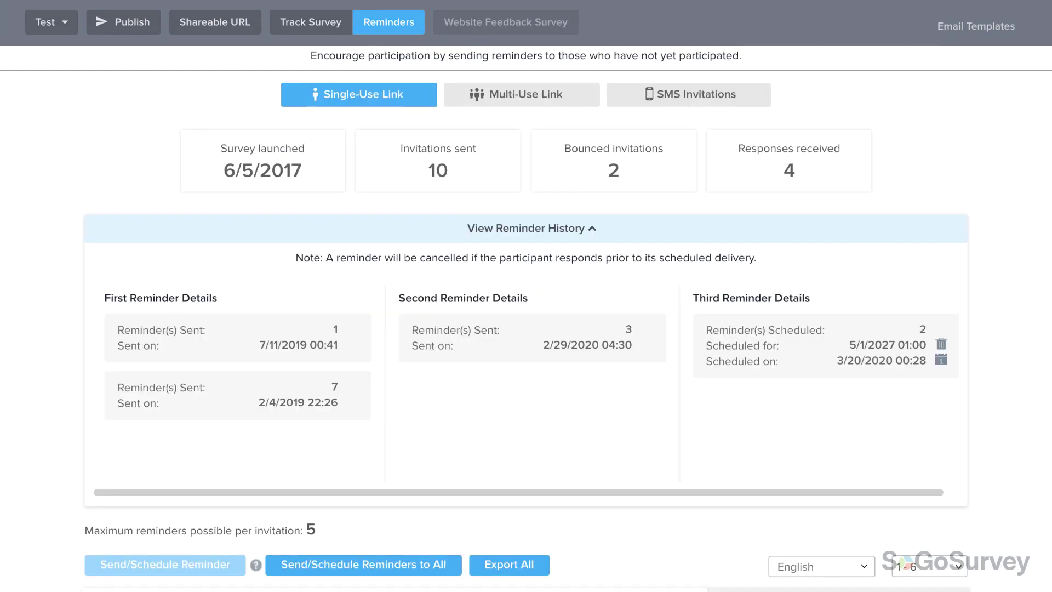